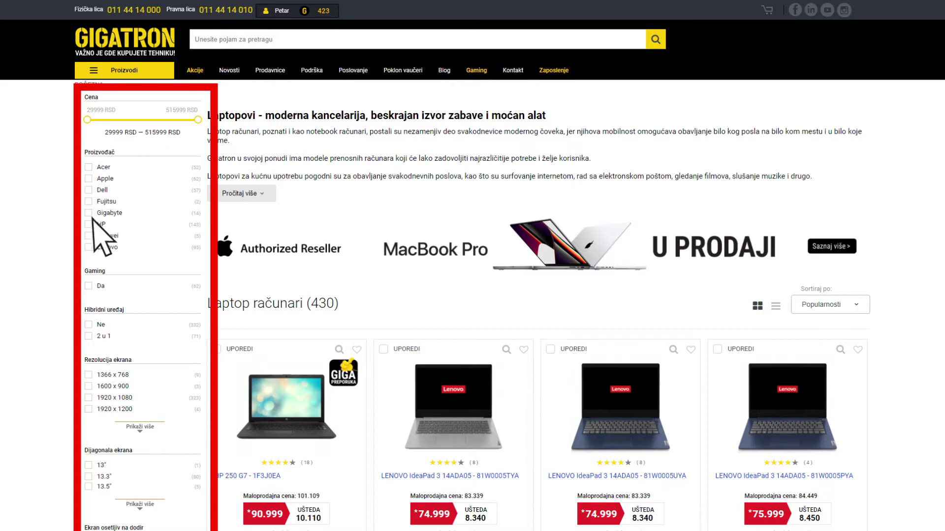
# Step: Filter the HP laptops to 1920 x 1080 resolution and 15.6" screens, leaving 47 results
pyautogui.click(88, 397)
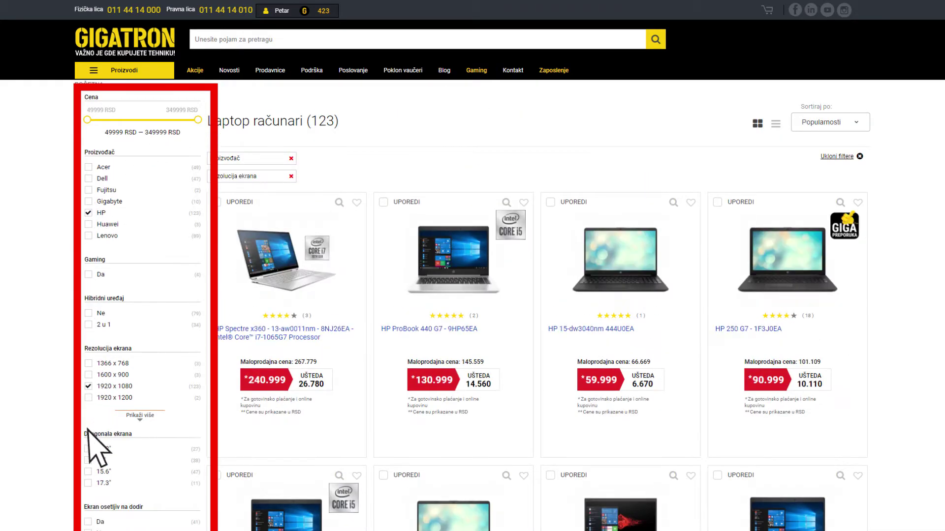
pyautogui.click(89, 475)
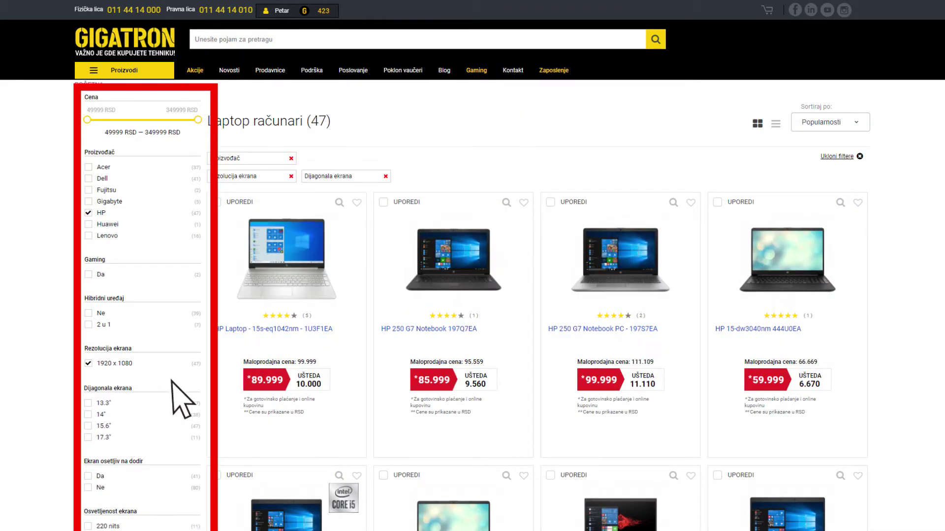
# Step: Open the HP Laptop 15s-eq1042nm product page and scroll through its details
pyautogui.click(289, 260)
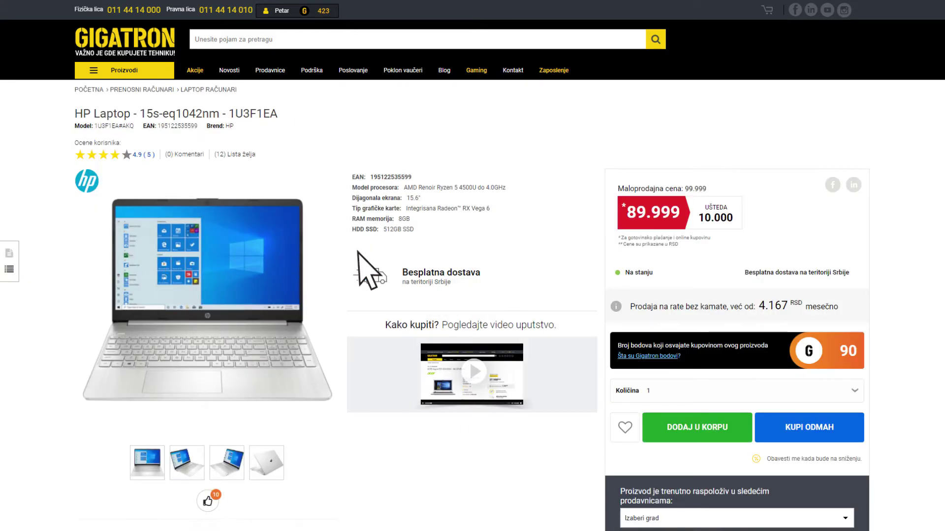
pyautogui.scroll(-6, 906, 236)
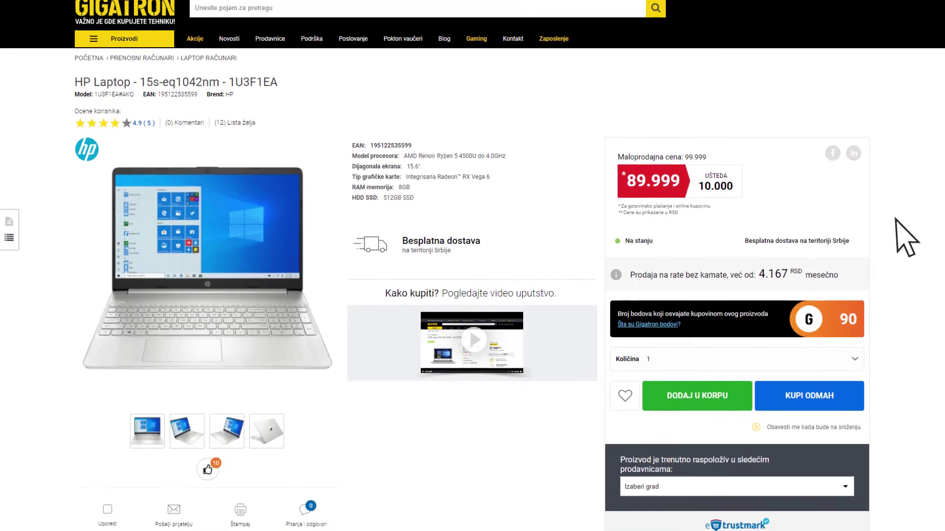
pyautogui.scroll(-1, 896, 219)
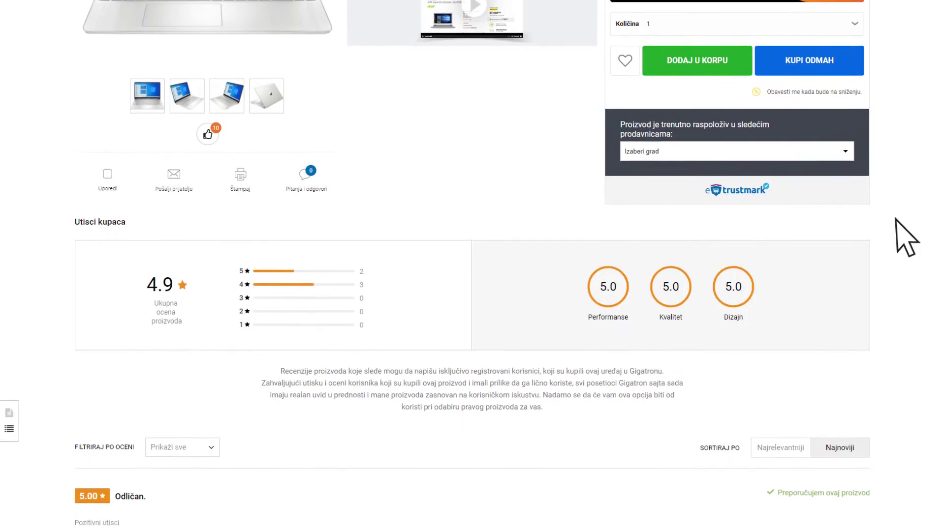
pyautogui.scroll(1, 895, 219)
pyautogui.scroll(6, 896, 218)
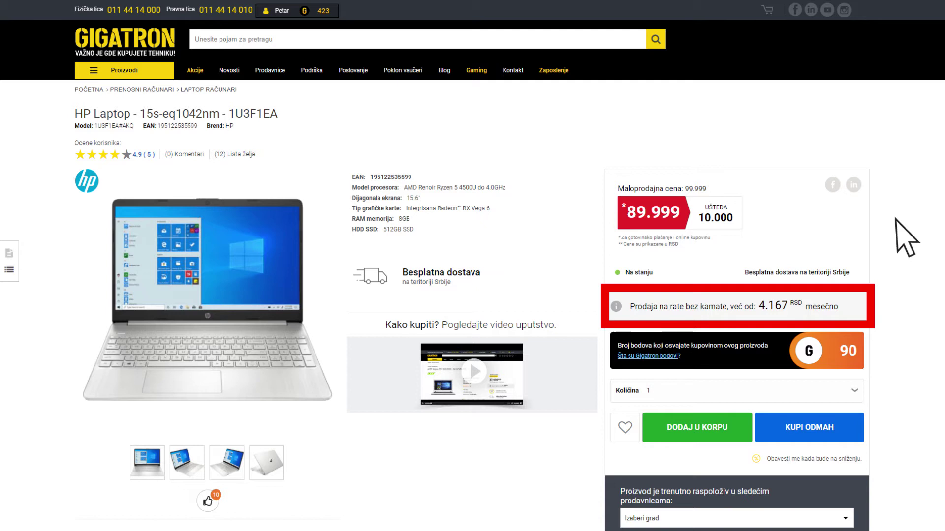
pyautogui.scroll(-2, 897, 220)
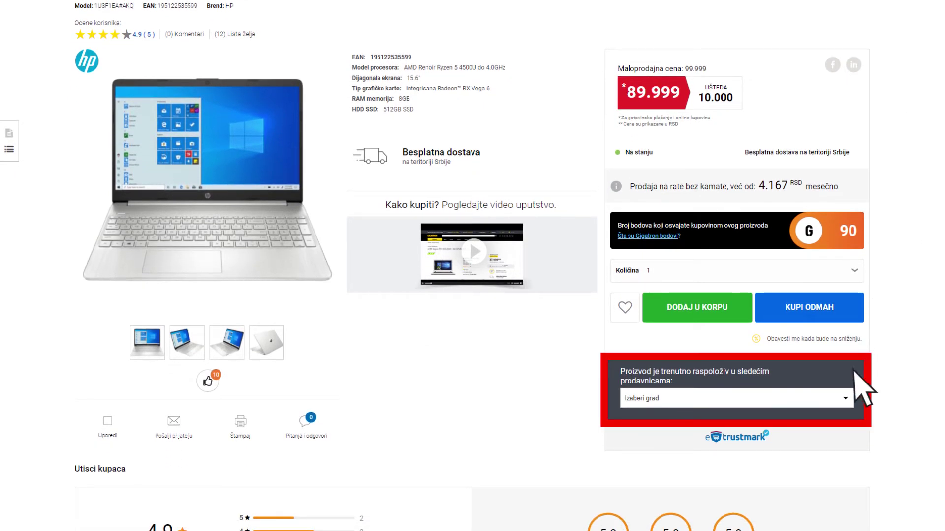
# Step: Check the Izaberi grad store-availability list, close it without choosing a city, and return to the top
pyautogui.click(849, 397)
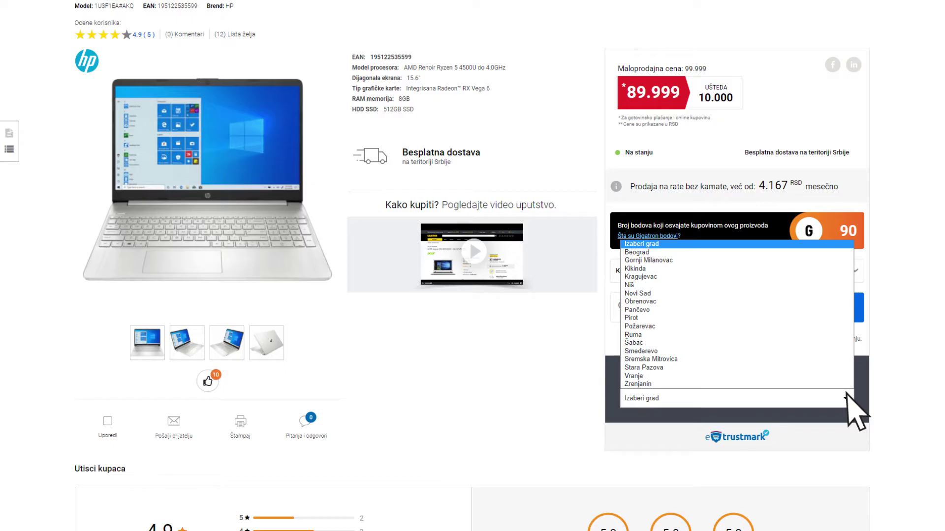
pyautogui.click(846, 394)
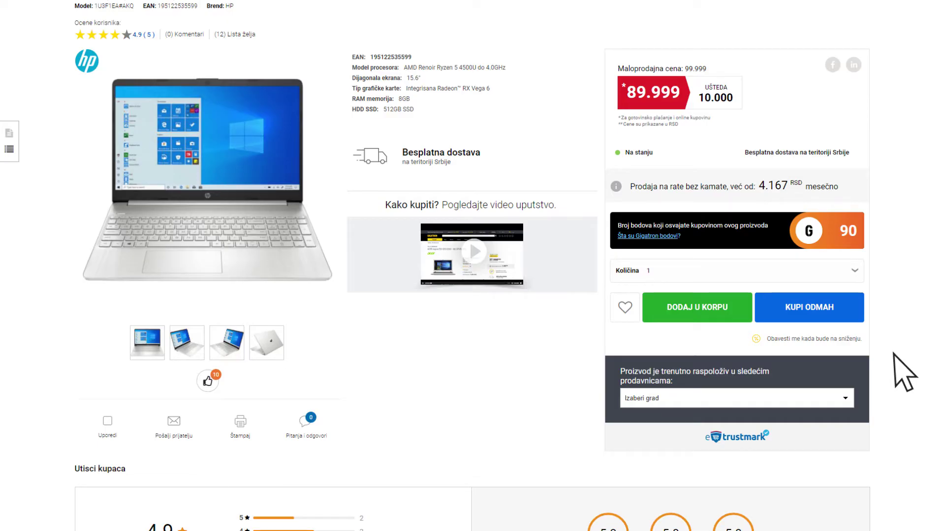
pyautogui.scroll(3, 881, 360)
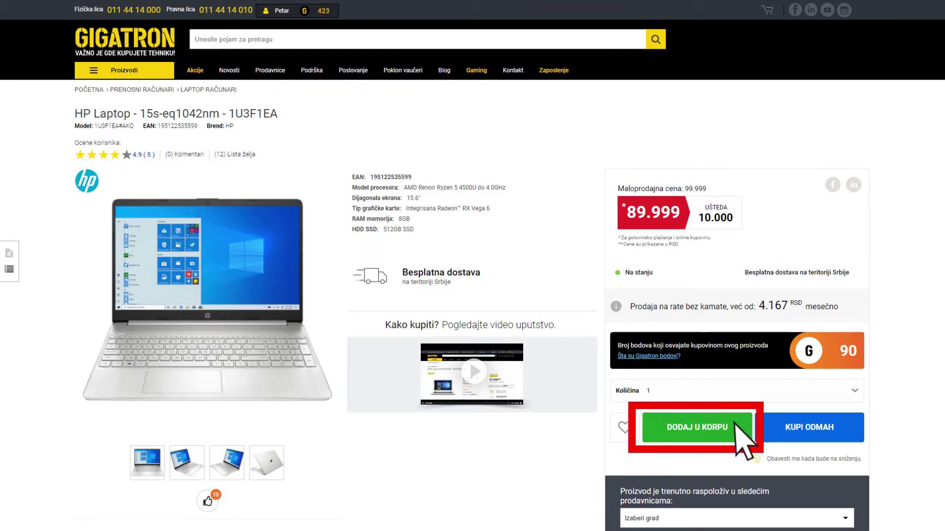
# Step: Add the HP laptop with DODAJ U KORPU, dismiss the popup, and check that the mini-cart shows 1 item
pyautogui.click(735, 424)
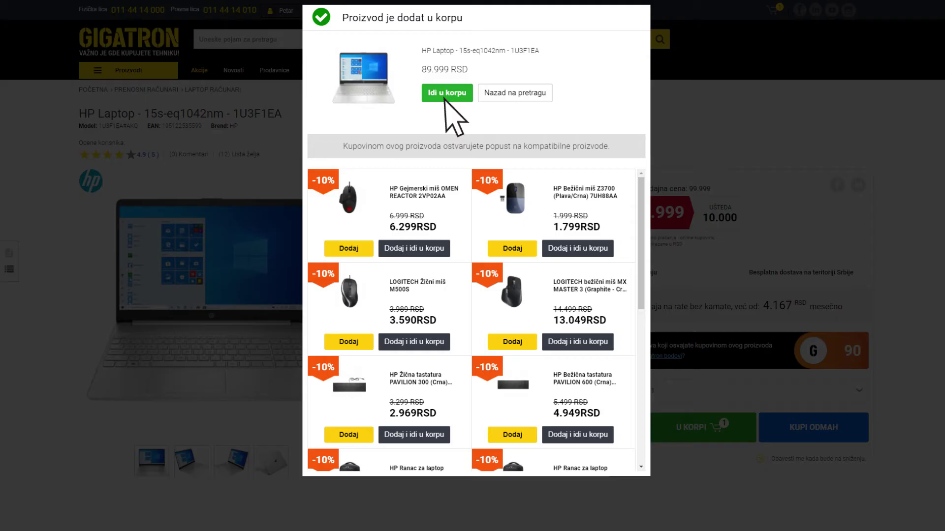
pyautogui.click(445, 93)
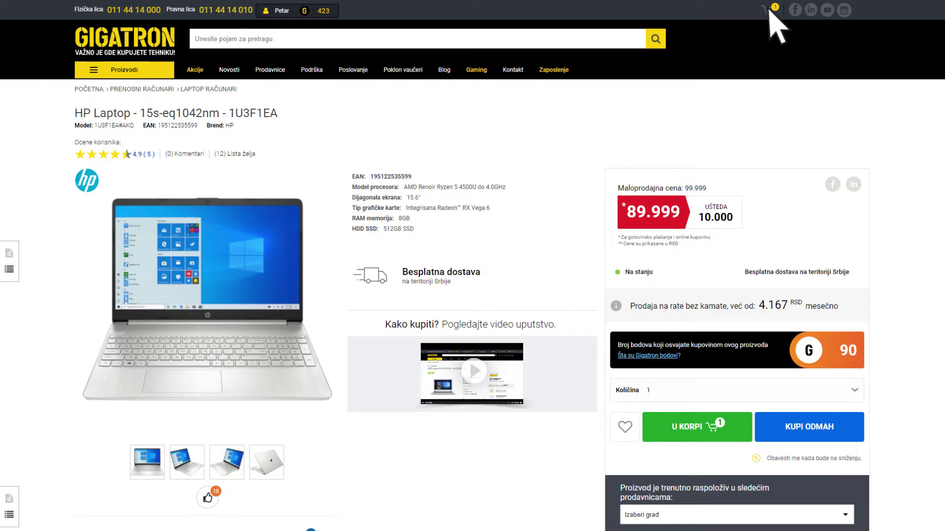
pyautogui.moveTo(769, 11)
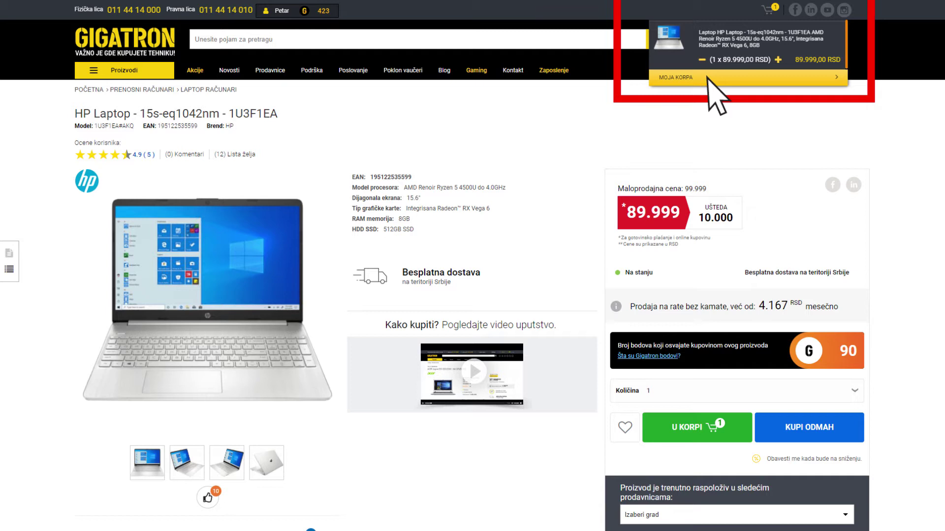
# Step: Go to MOJA KORPA and sign in on the Prijava page with the account e-mail and password
pyautogui.click(709, 79)
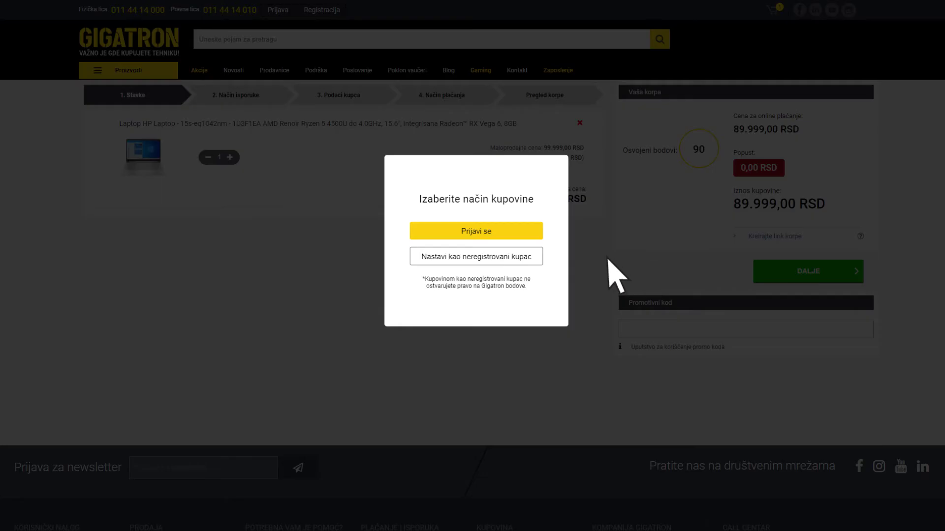
pyautogui.click(498, 230)
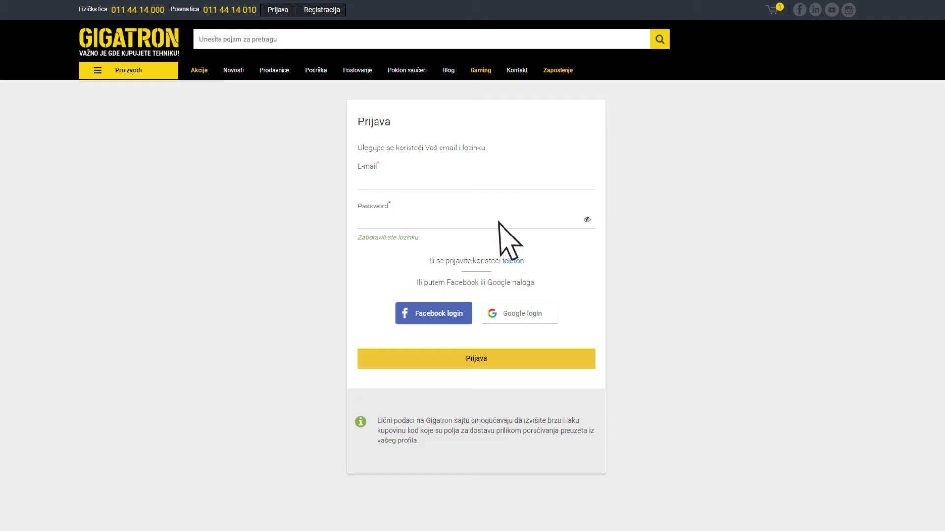
pyautogui.click(501, 184)
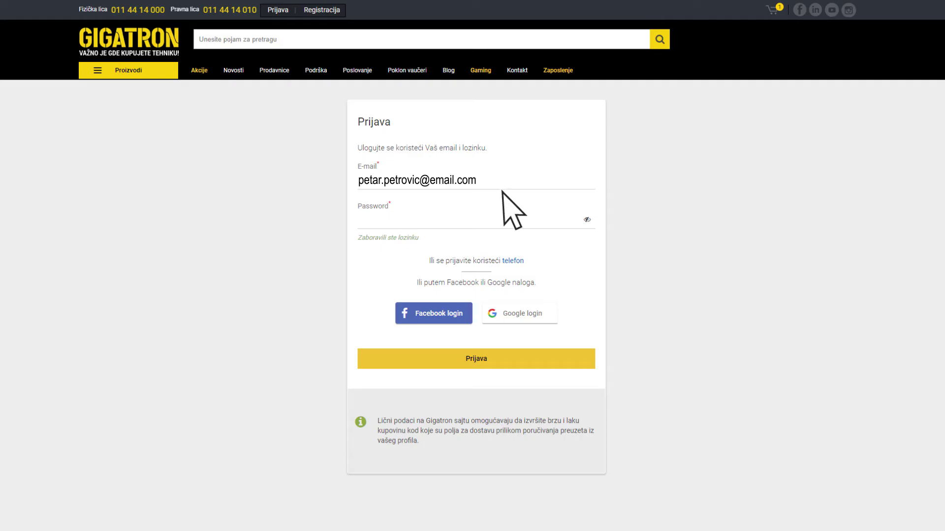
pyautogui.click(501, 218)
pyautogui.write('••••••••••')
pyautogui.click(463, 358)
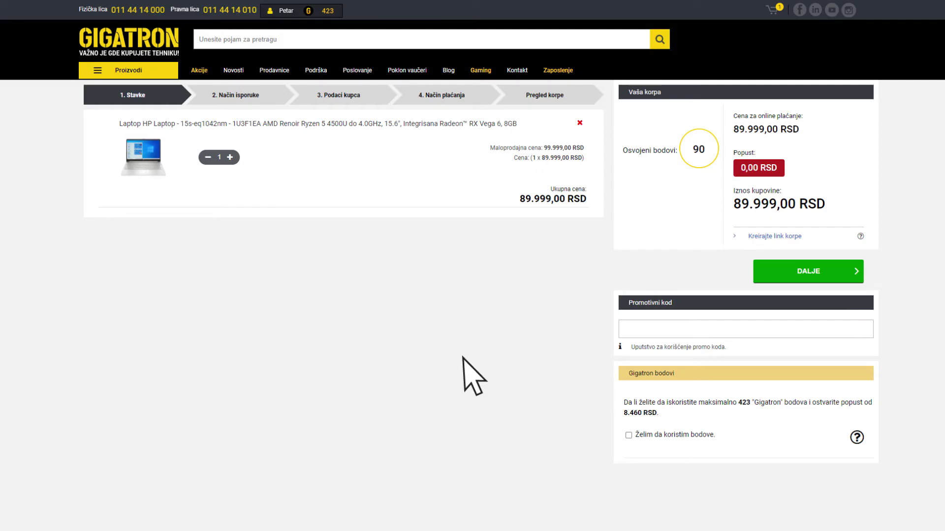
# Step: Use the account's points, keep quantity 1, and enter promo code 3DXPCD before continuing to delivery
pyautogui.click(629, 436)
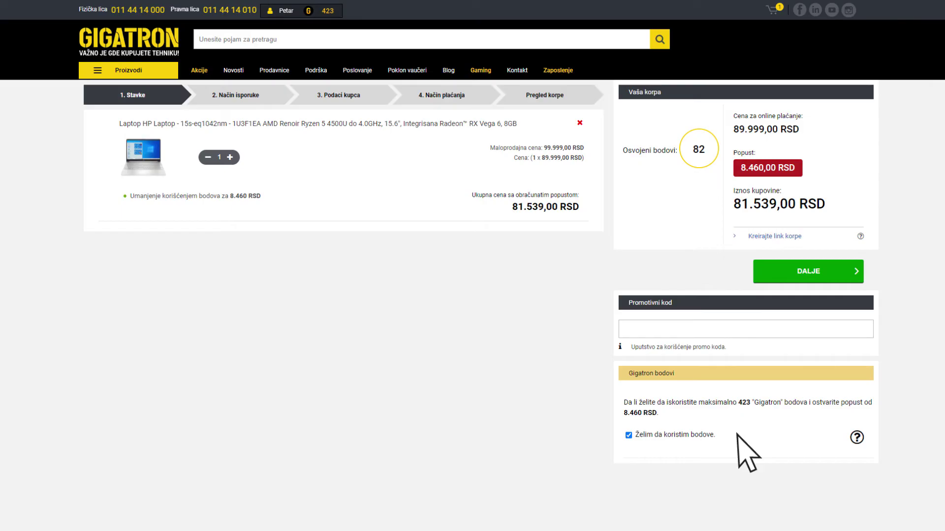
pyautogui.click(230, 157)
pyautogui.click(208, 157)
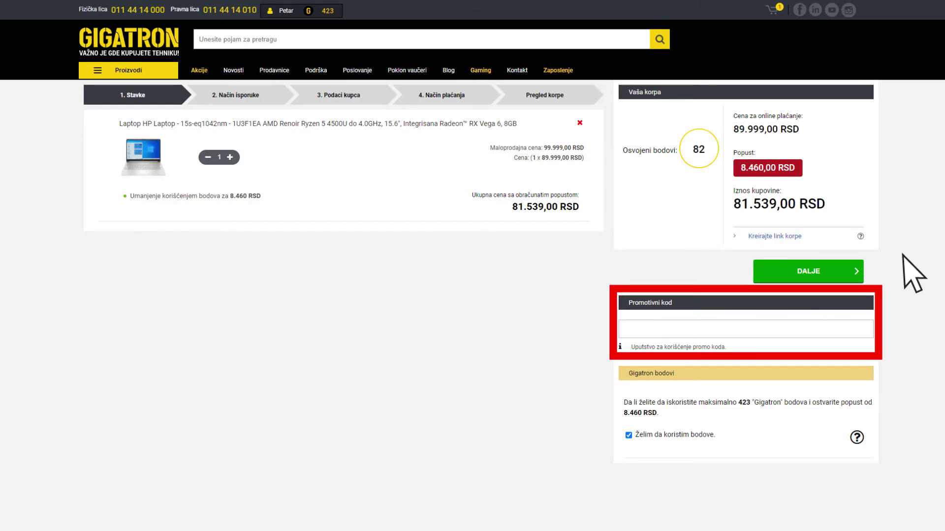
pyautogui.write('3DXPCD')
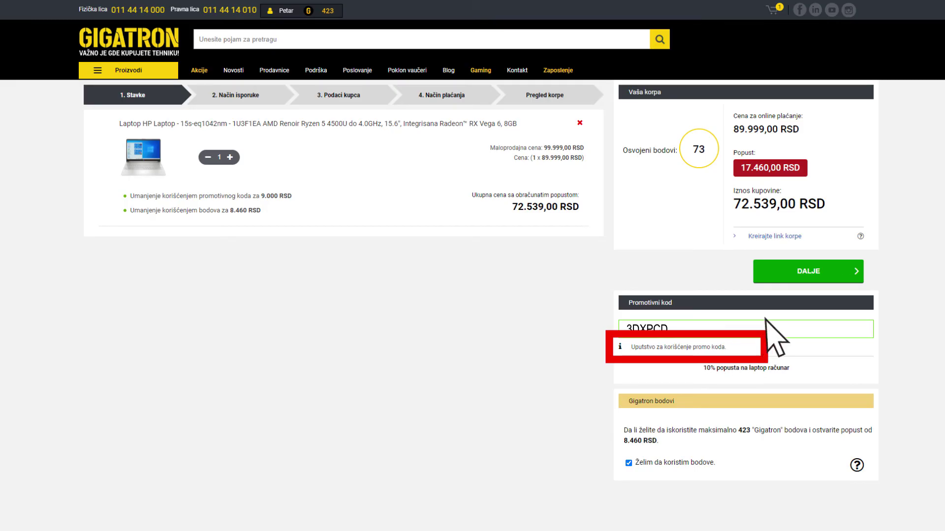
pyautogui.click(828, 270)
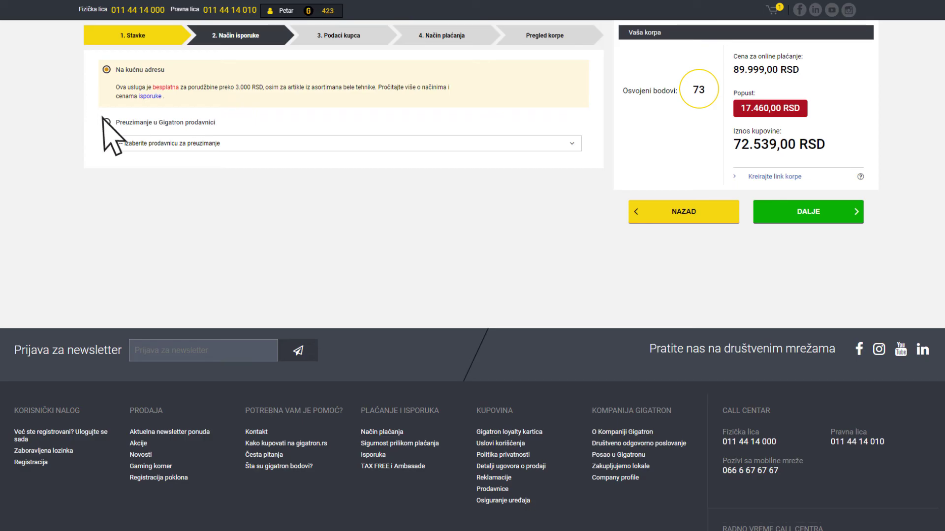
# Step: Briefly try store pickup, then keep 'Na kućnu adresu' delivery and continue to buyer details
pyautogui.click(127, 122)
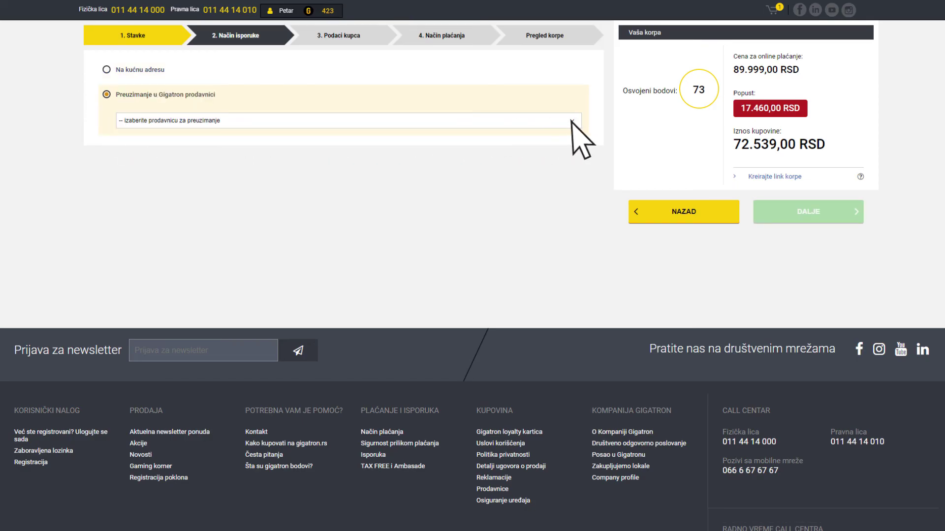
pyautogui.click(572, 121)
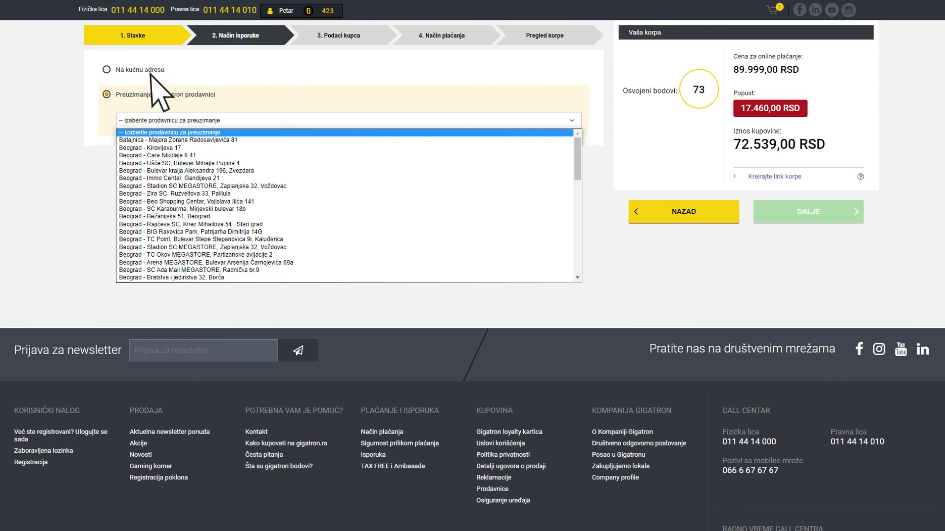
pyautogui.click(106, 69)
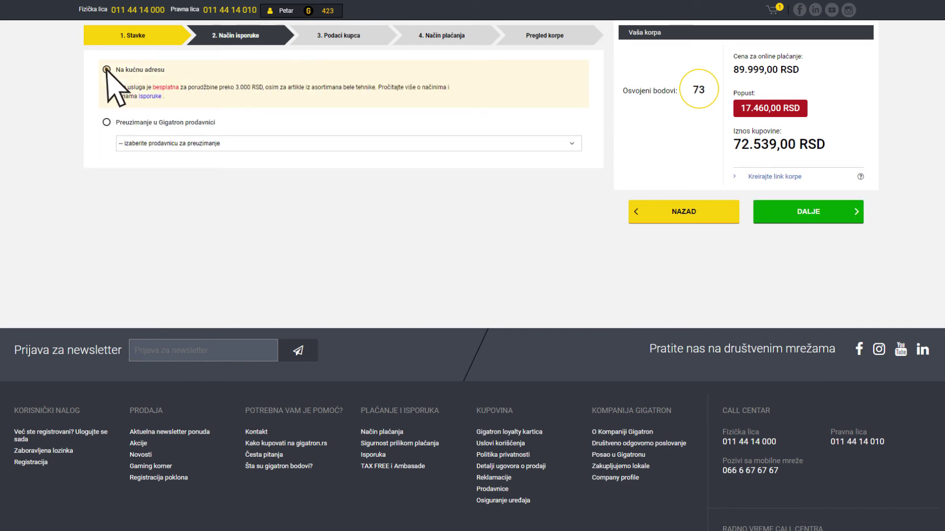
pyautogui.click(835, 211)
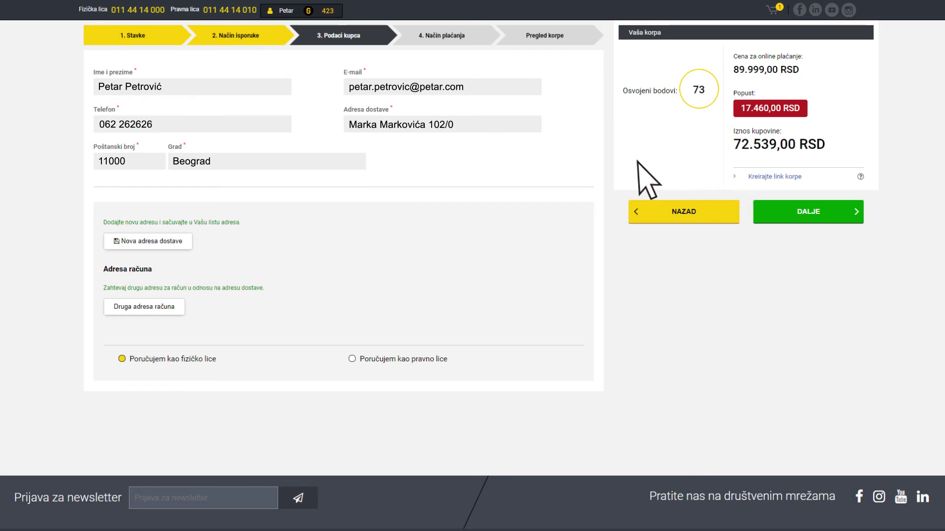
# Step: Retype the delivery address, then order as a legal entity 'Ime kompanije' with its representative's name
pyautogui.press('BackSpace')
pyautogui.press('BackSpace')
pyautogui.press('BackSpace')
pyautogui.press('BackSpace')
pyautogui.press('BackSpace')
pyautogui.press('BackSpace')
pyautogui.press('BackSpace')
pyautogui.press('BackSpace')
pyautogui.press('BackSpace')
pyautogui.press('BackSpace')
pyautogui.press('BackSpace')
pyautogui.press('BackSpace')
pyautogui.press('BackSpace')
pyautogui.press('BackSpace')
pyautogui.press('BackSpace')
pyautogui.press('BackSpace')
pyautogui.press('BackSpace')
pyautogui.press('BackSpace')
pyautogui.press('BackSpace')
pyautogui.press('BackSpace')
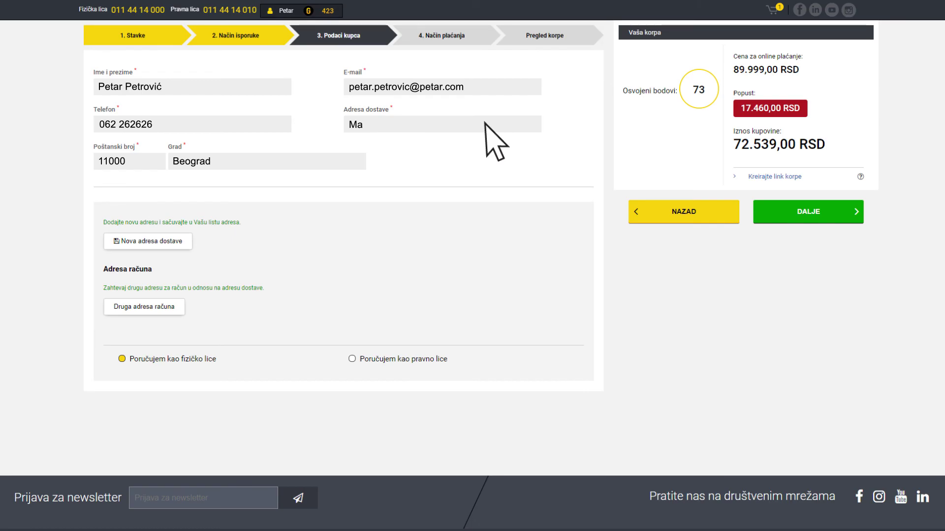
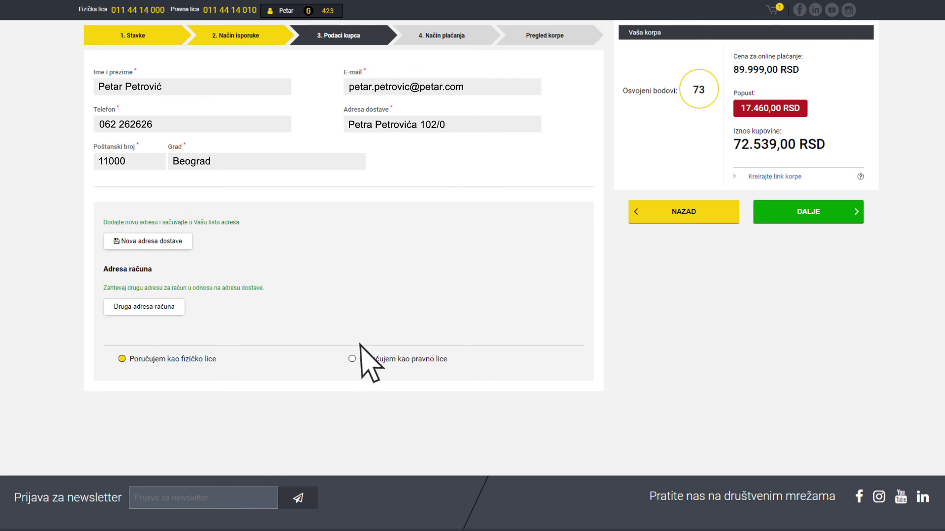
pyautogui.click(352, 360)
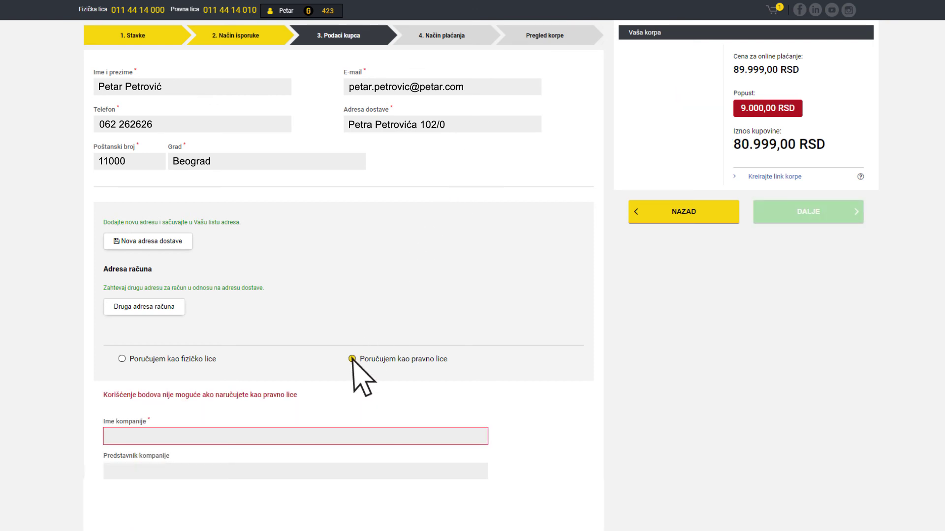
pyautogui.write('Ime kompanije')
pyautogui.press('Tab')
pyautogui.write('Petar Petrović')
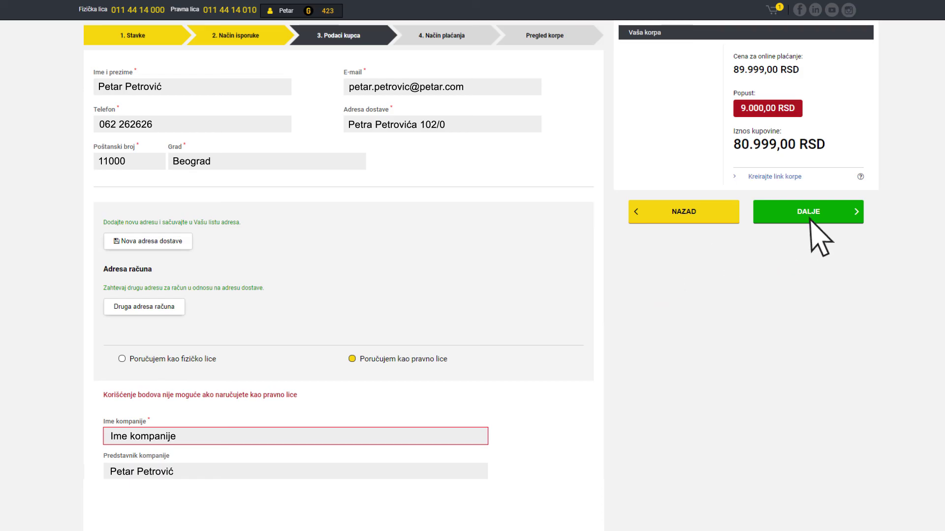
# Step: Select 'Plaćanje platnom karticom' as the payment method and proceed to the Pregled korpe review
pyautogui.click(848, 226)
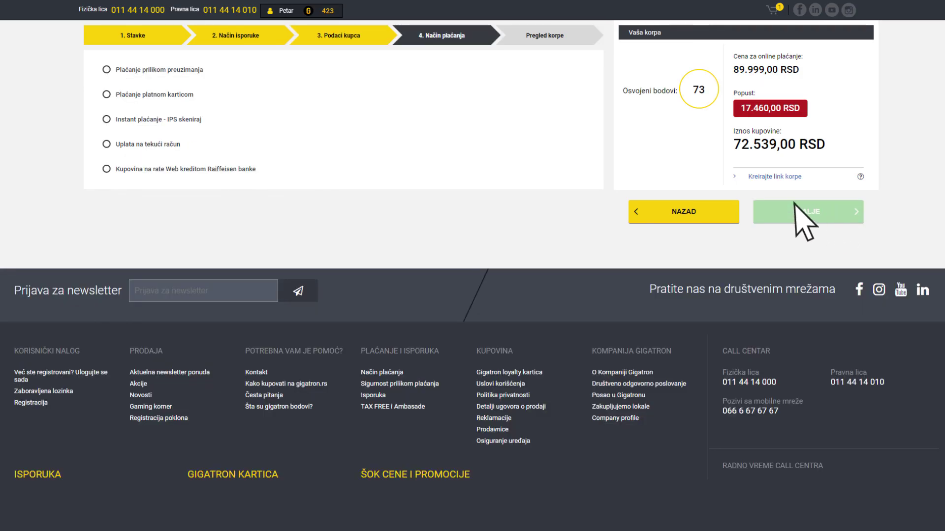
pyautogui.click(107, 95)
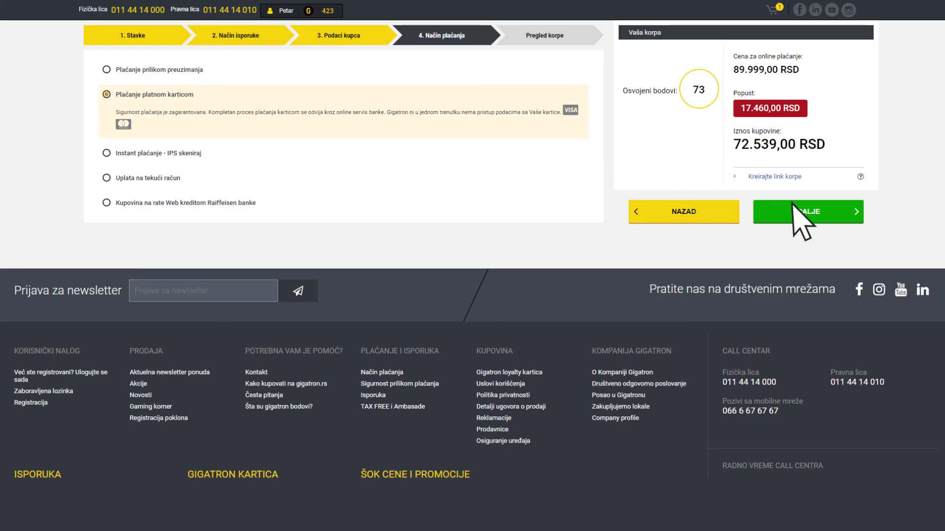
pyautogui.click(848, 226)
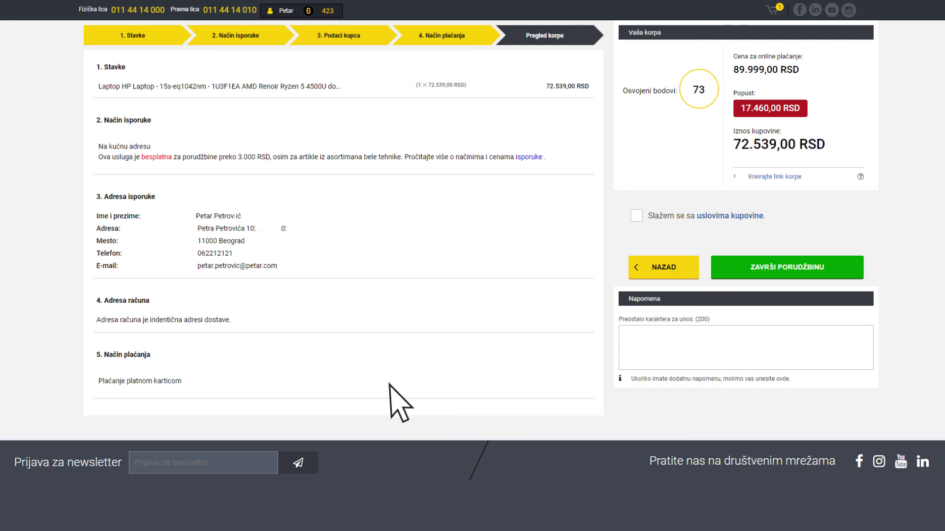
# Step: Tick 'Slažem se sa uslovima kupovine' on the order review
pyautogui.click(637, 215)
# Step: Submit the order with ZAVRŠI PORUDŽBINU to open the 72.539,00 RSD card payment form
pyautogui.click(837, 269)
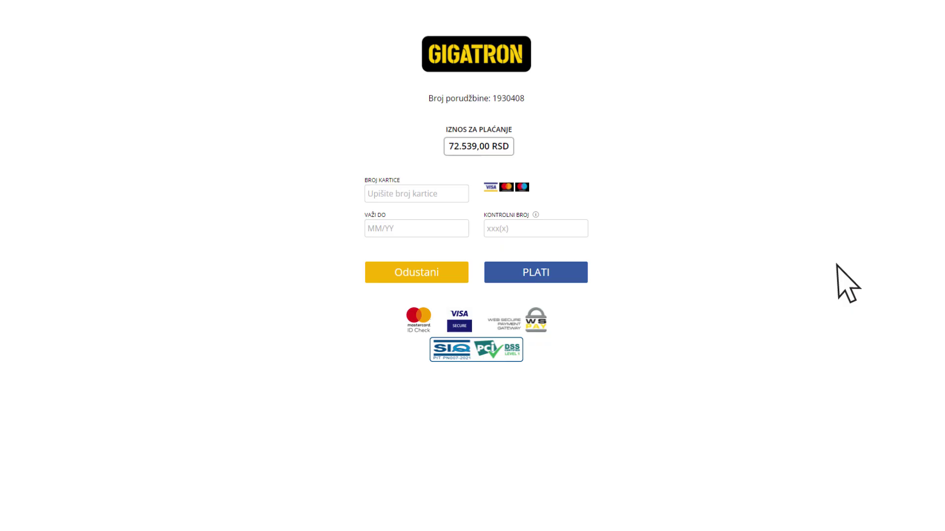